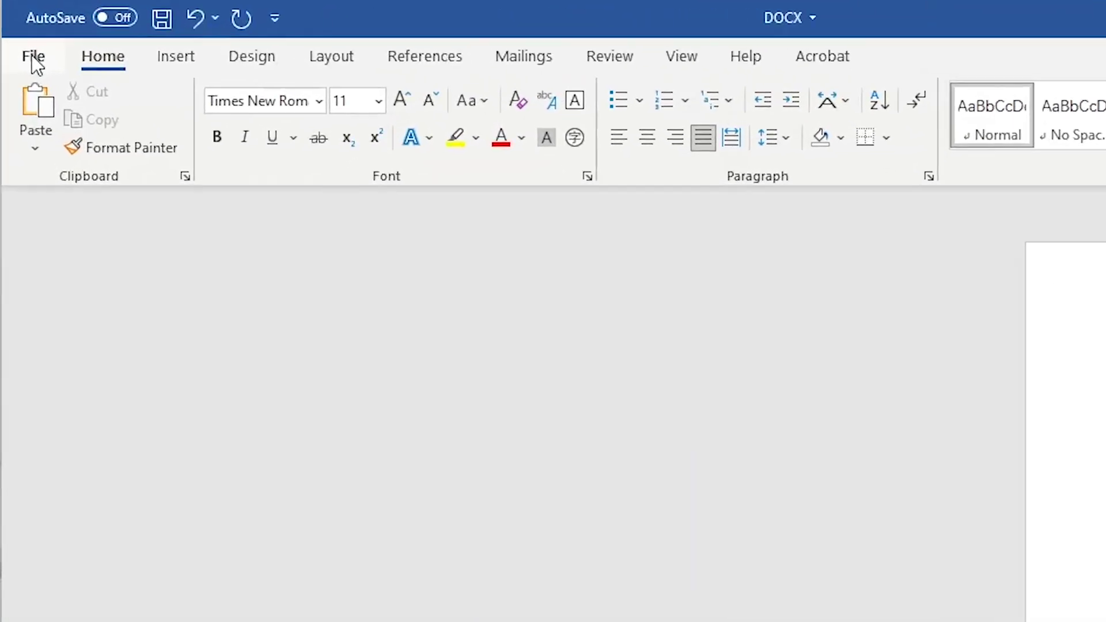
Step: Open the unsaved DOC Document .asd backup via Manage Document > Recover Unsaved Documents
left_click(11, 21)
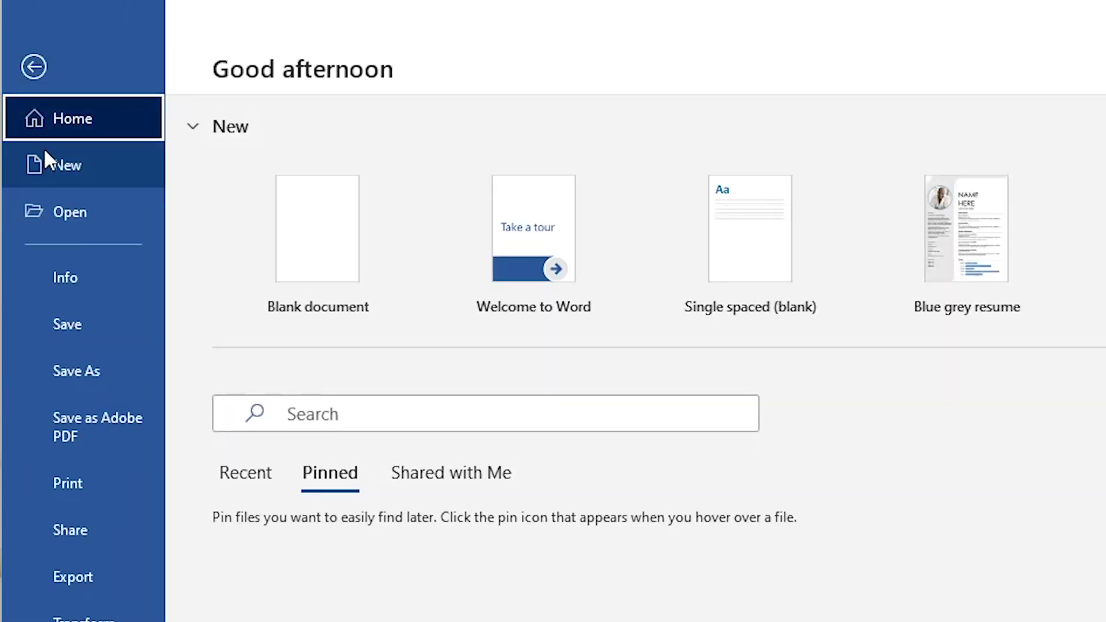
left_click(65, 292)
left_click(210, 433)
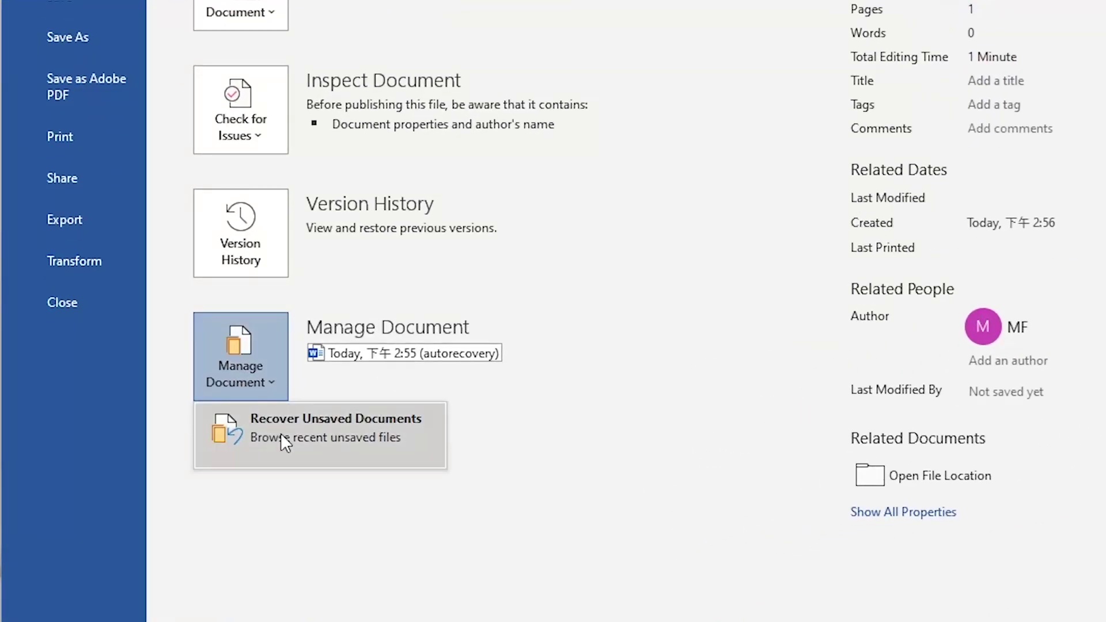
left_click(281, 433)
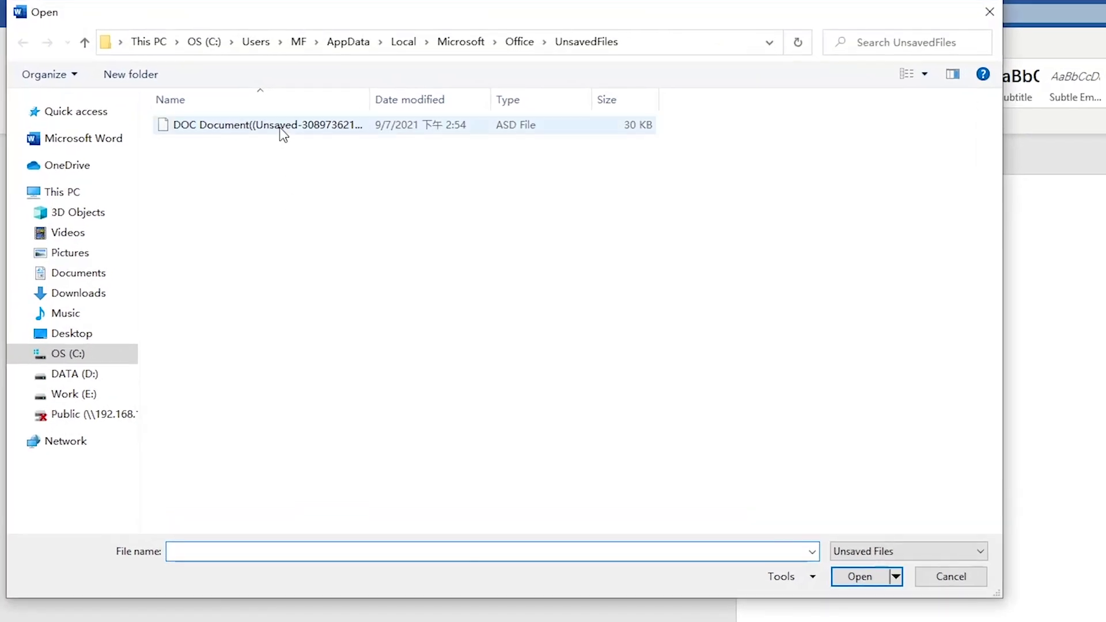
left_click(212, 95)
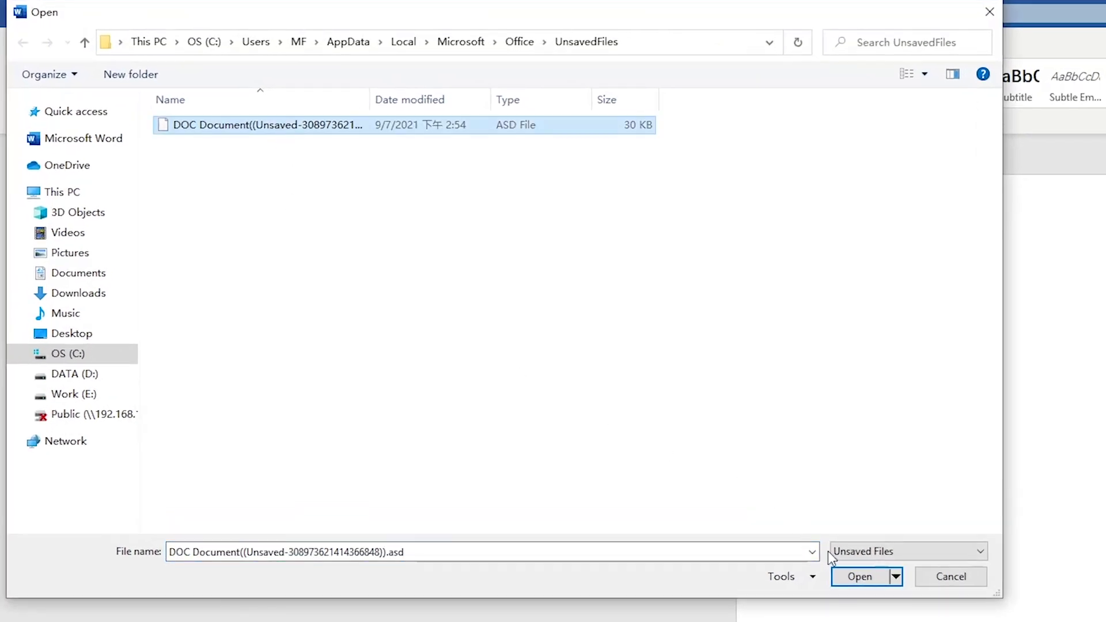
left_click(859, 576)
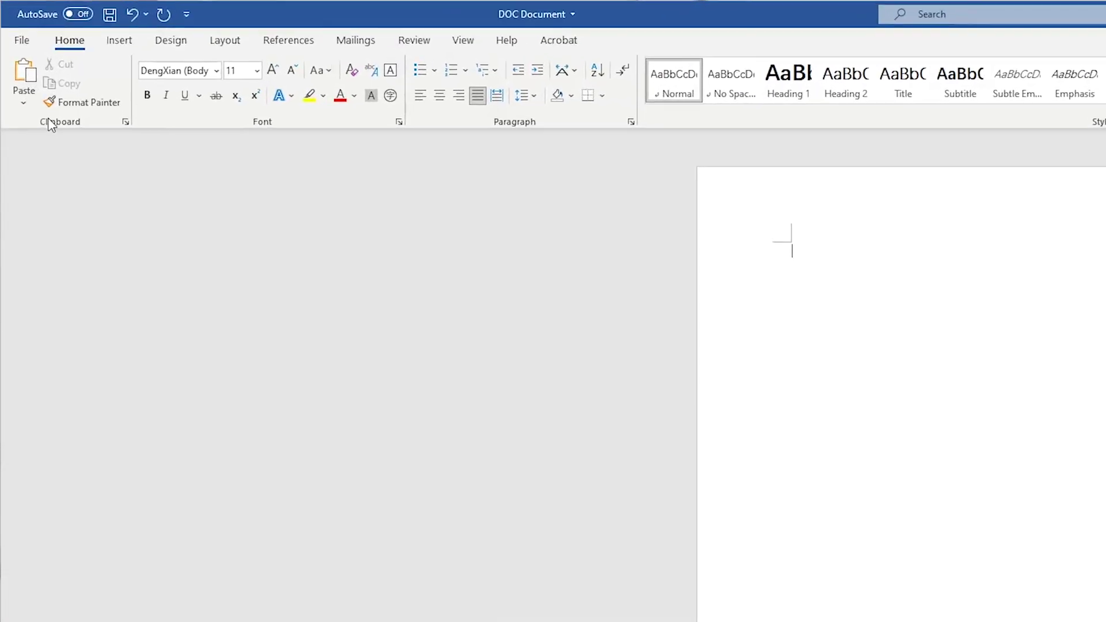
Step: Select and copy the full AutoRecover file location path from Word's Save options
left_click(22, 40)
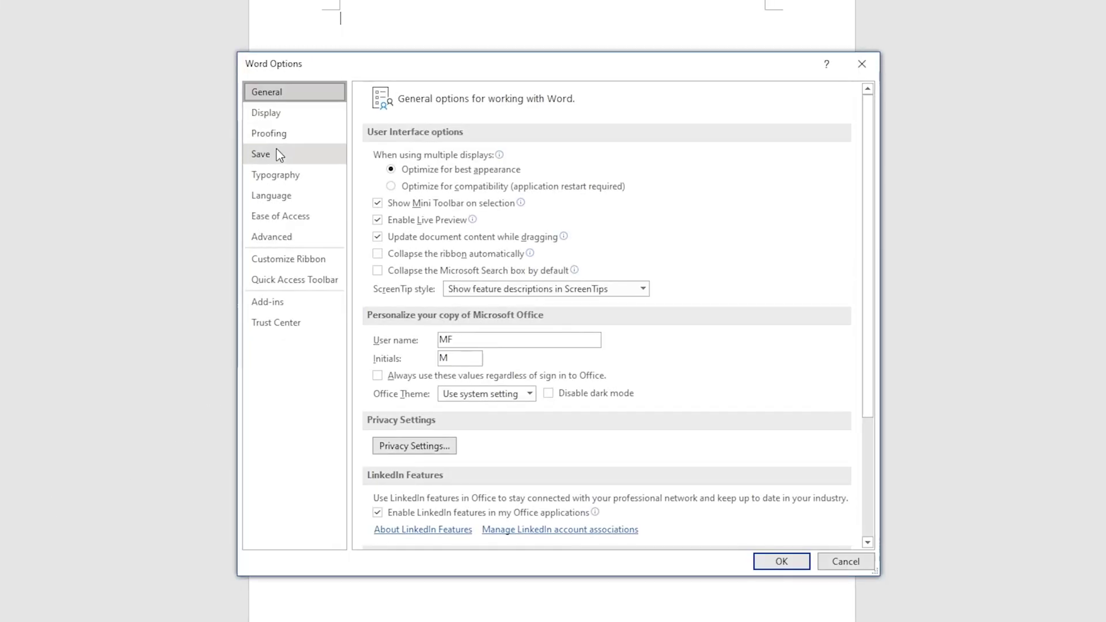
left_click(278, 154)
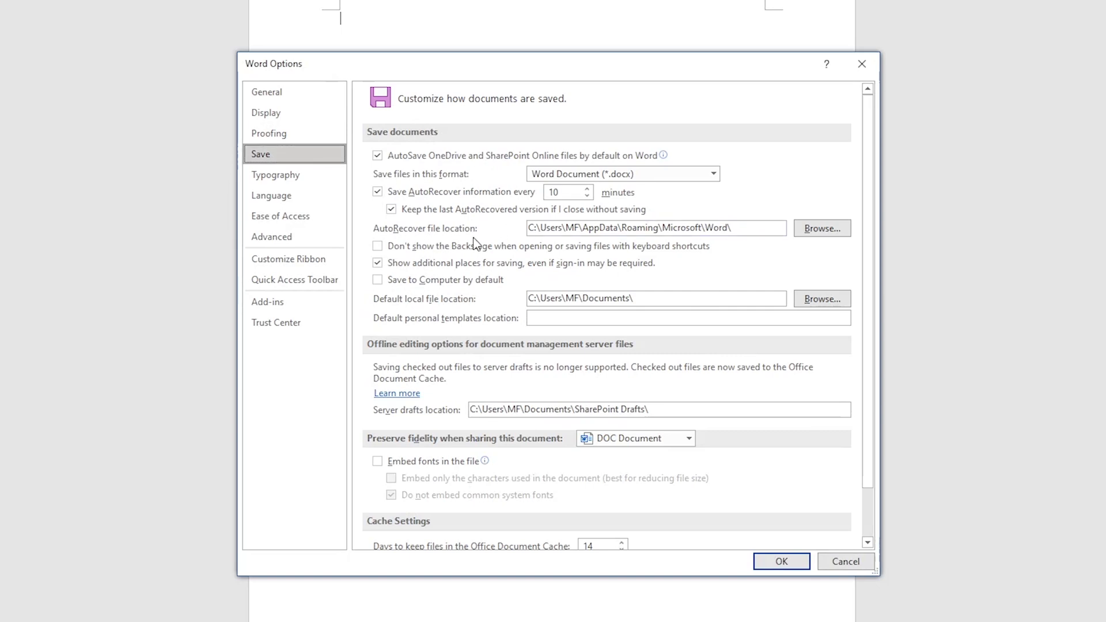
left_click_drag(529, 228, 733, 227)
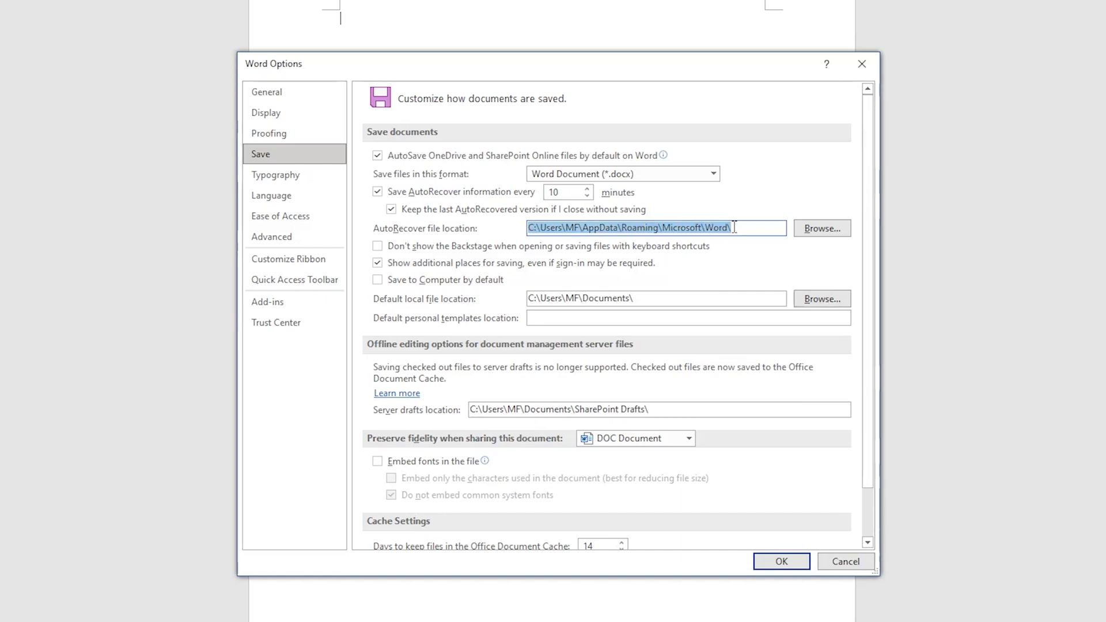
right_click(719, 229)
left_click(749, 254)
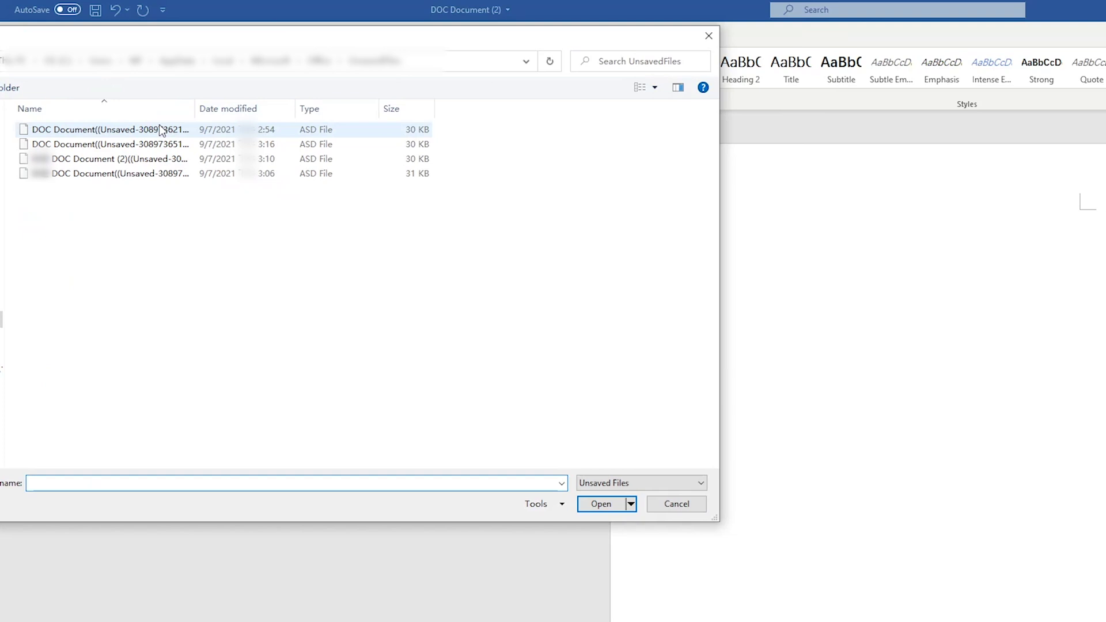
Step: Open the 2:54 DOC Document .asd backup from the UnsavedFiles folder
left_click(161, 129)
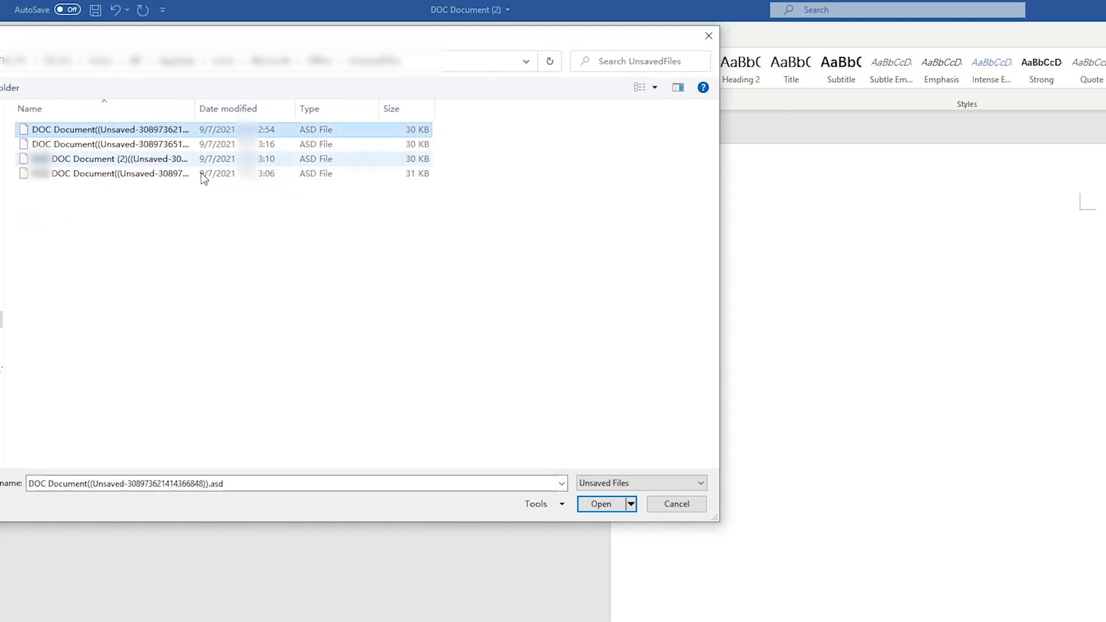
left_click(603, 503)
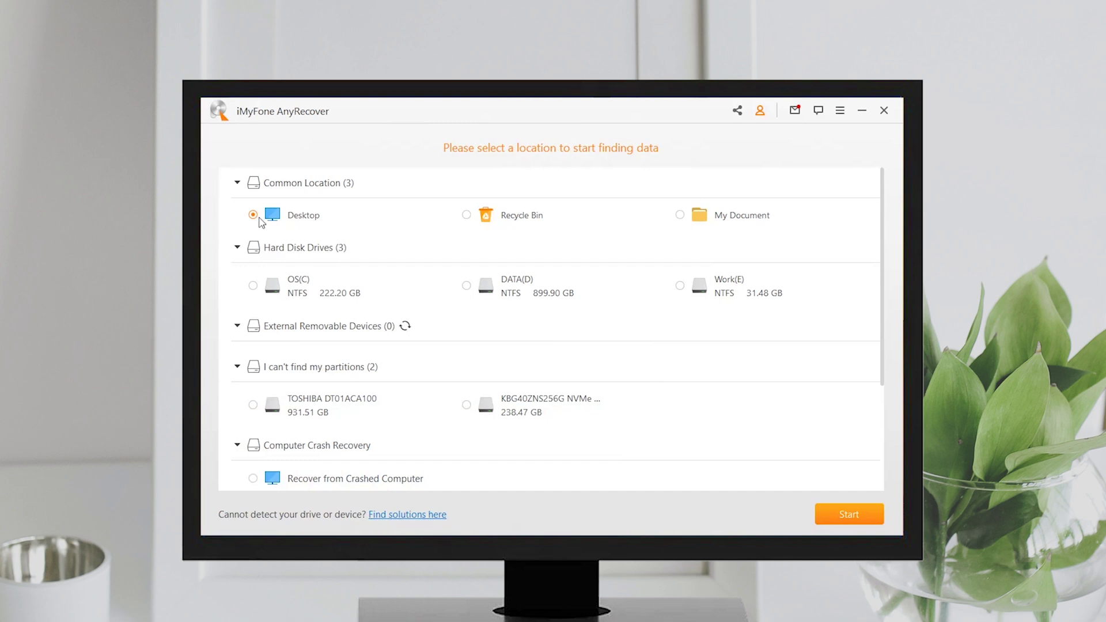
Step: Start an AnyRecover scan of the Desktop location for lost files
left_click(832, 523)
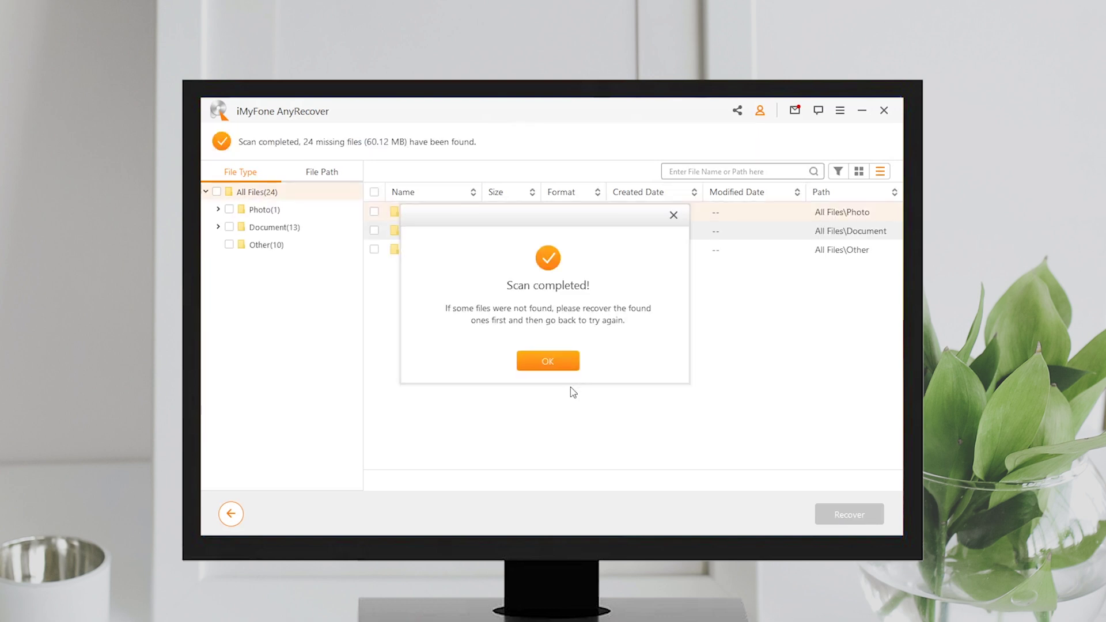
Step: Recover all 13 files in the Document folder to the Desktop, confirming the save location
left_click(547, 361)
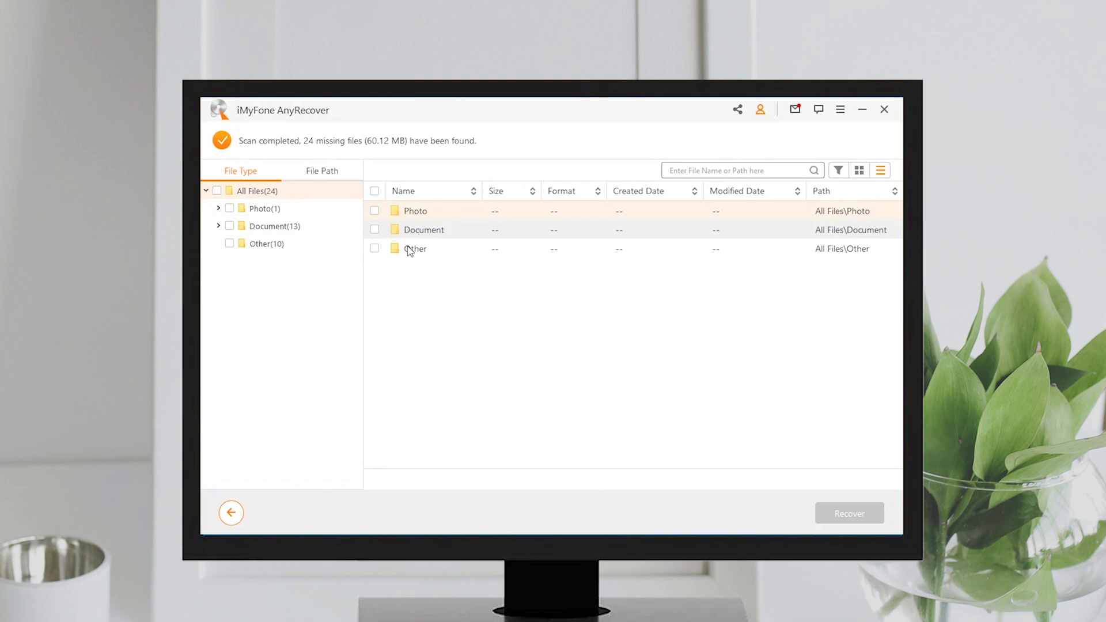
left_click(375, 229)
left_click(838, 519)
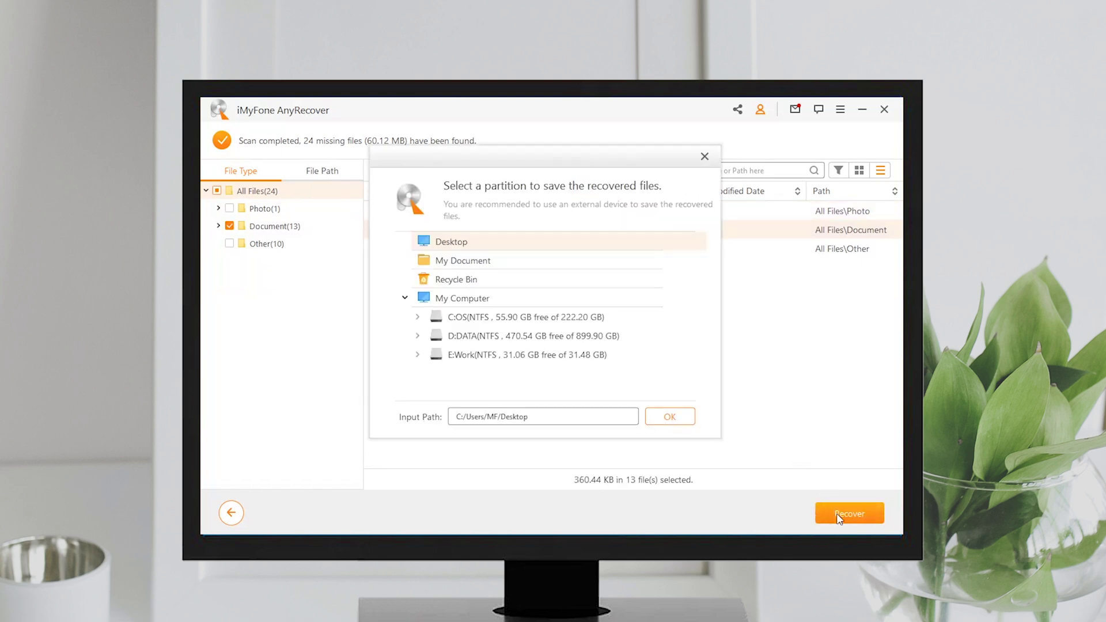
left_click(667, 419)
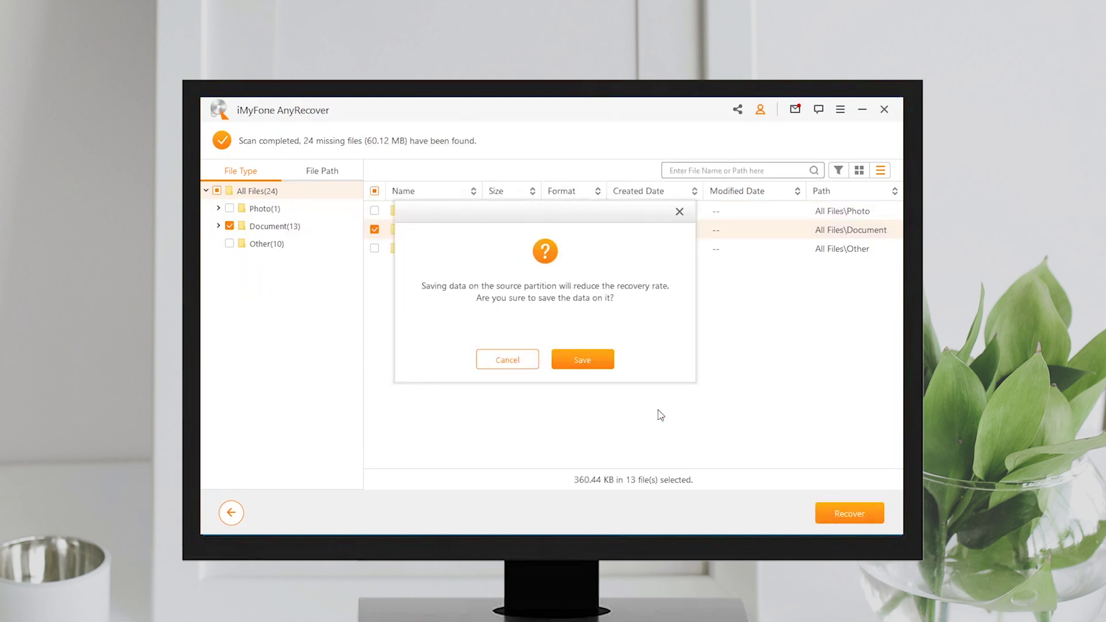
left_click(598, 367)
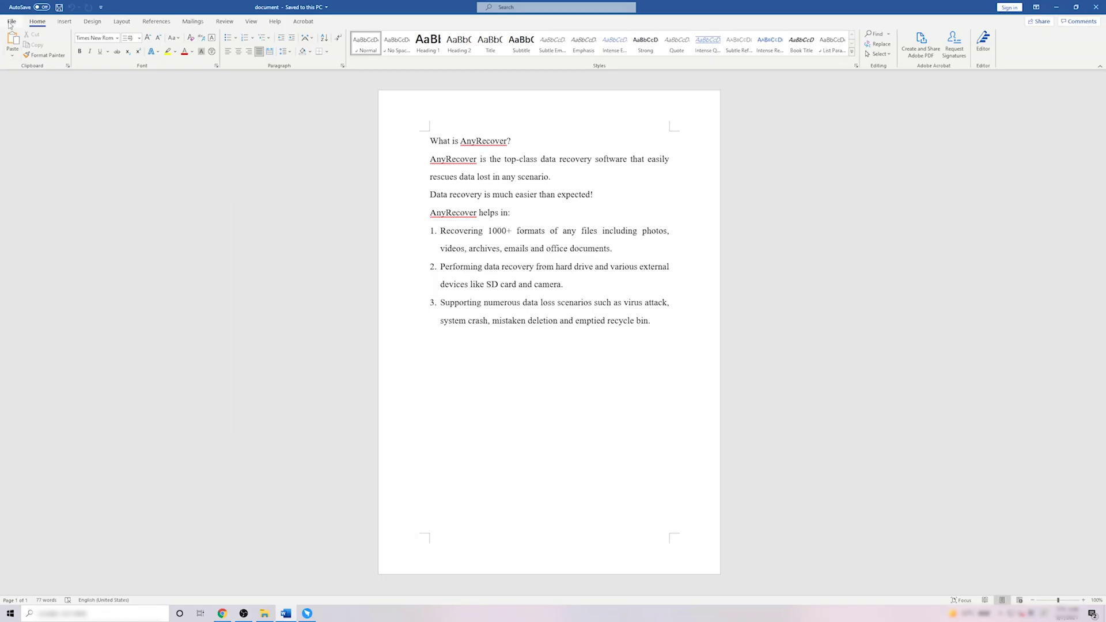
Step: Lower 'Save AutoRecover information every' from 10 to 3 minutes in Save options and apply
left_click(15, 27)
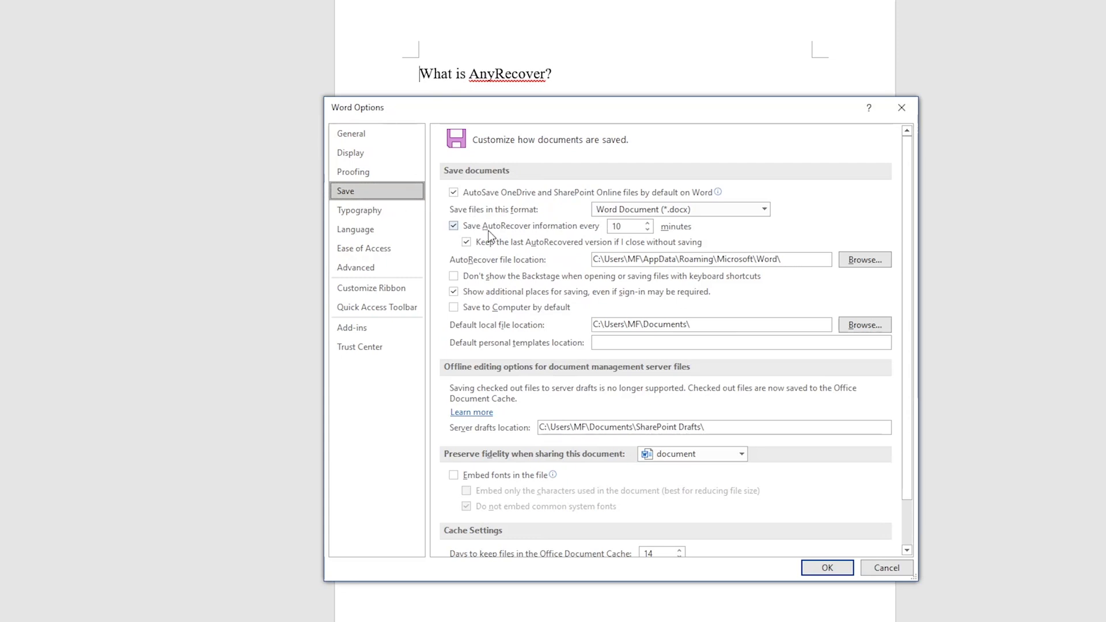
left_click(648, 229)
left_click(647, 230)
left_click(647, 229)
left_click(647, 229)
left_click(647, 229)
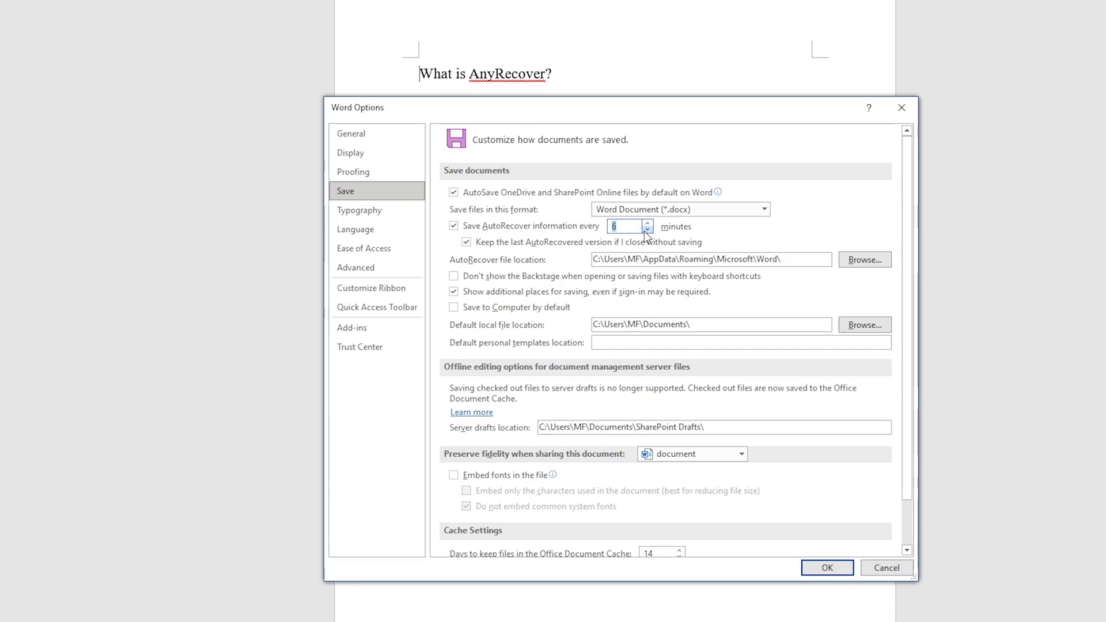
left_click(648, 230)
left_click(647, 229)
left_click(647, 229)
left_click(827, 568)
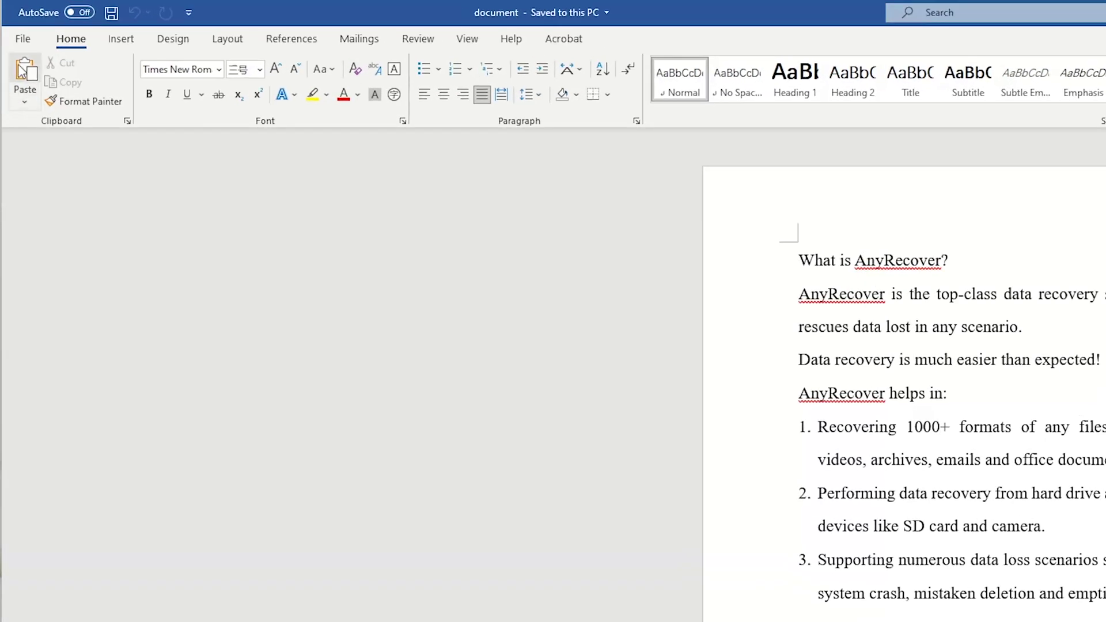
Step: Save the recovered AnyRecover document to this PC from the File menu
left_click(11, 22)
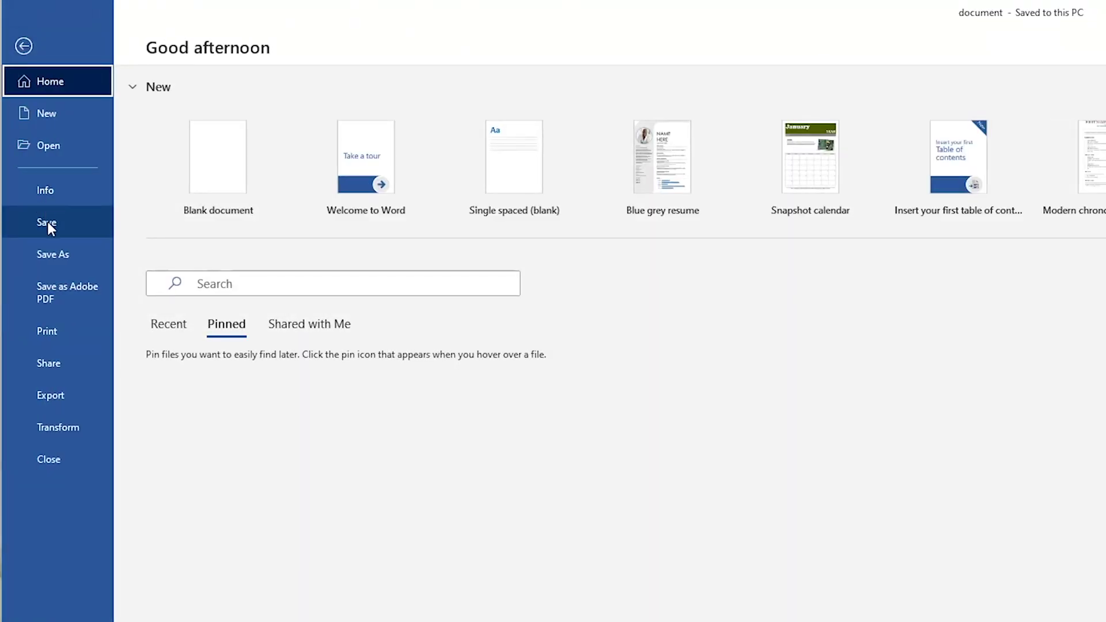
left_click(47, 226)
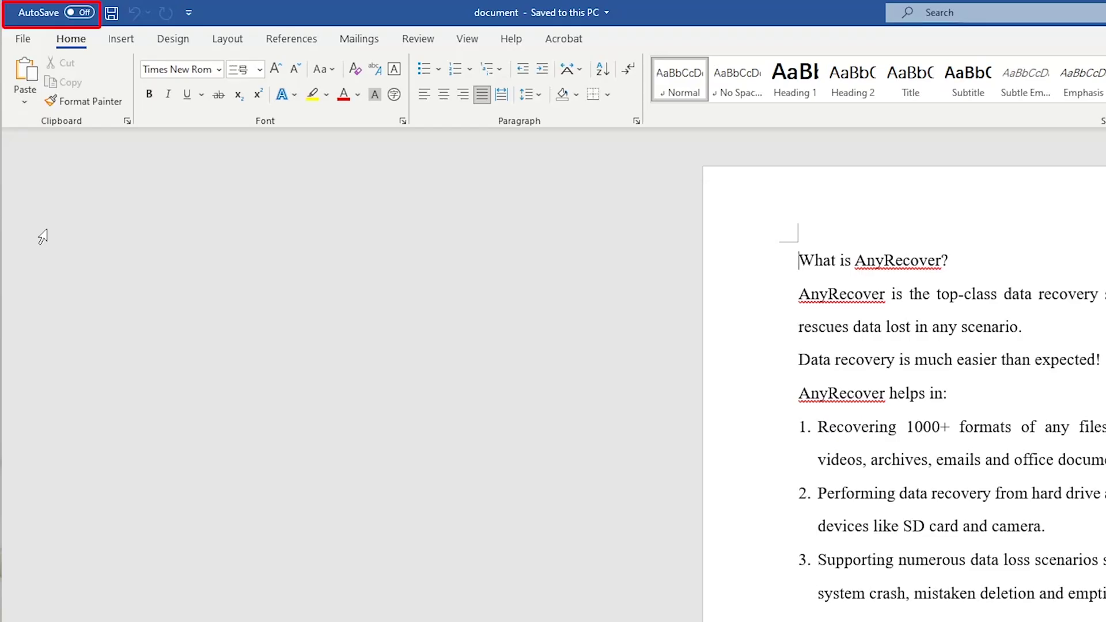